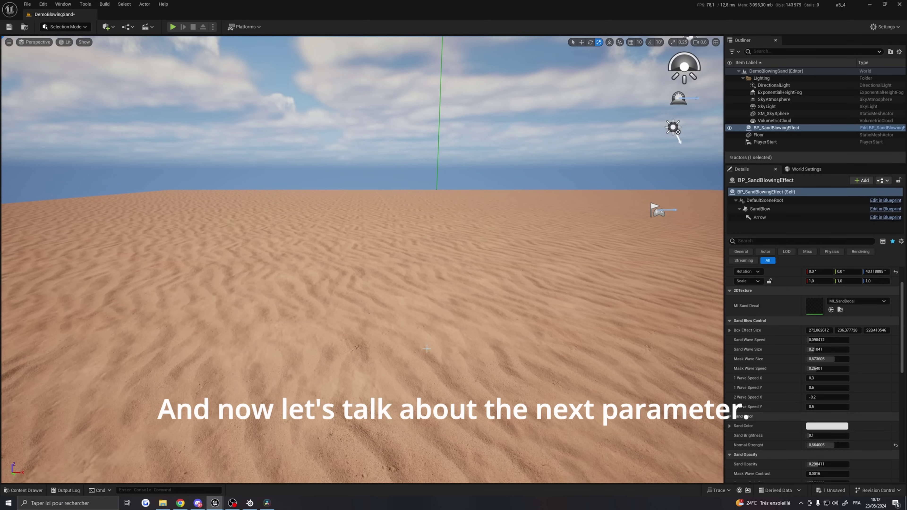
# Pick a light tan Sand Color from the sand texture and raise the effect's Sand Brightness to 0.1976.
pyautogui.scroll(-2, 652, 402)
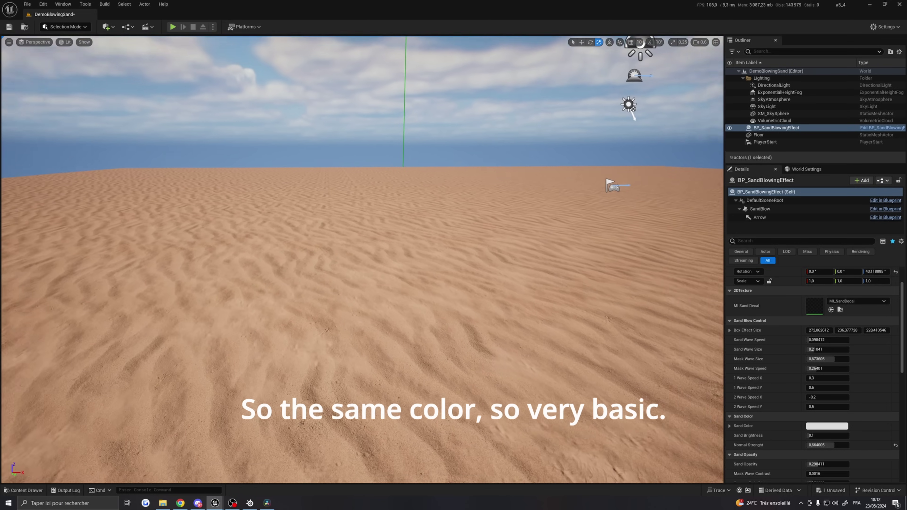
pyautogui.click(843, 426)
pyautogui.click(810, 344)
pyautogui.moveTo(720, 368)
pyautogui.mouseDown()
pyautogui.moveTo(707, 352)
pyautogui.moveTo(707, 366)
pyautogui.moveTo(719, 364)
pyautogui.moveTo(725, 341)
pyautogui.moveTo(711, 370)
pyautogui.moveTo(725, 368)
pyautogui.moveTo(704, 356)
pyautogui.moveTo(714, 353)
pyautogui.mouseUp()
pyautogui.moveTo(363, 260); pyautogui.dragTo(374, 264, button='right')
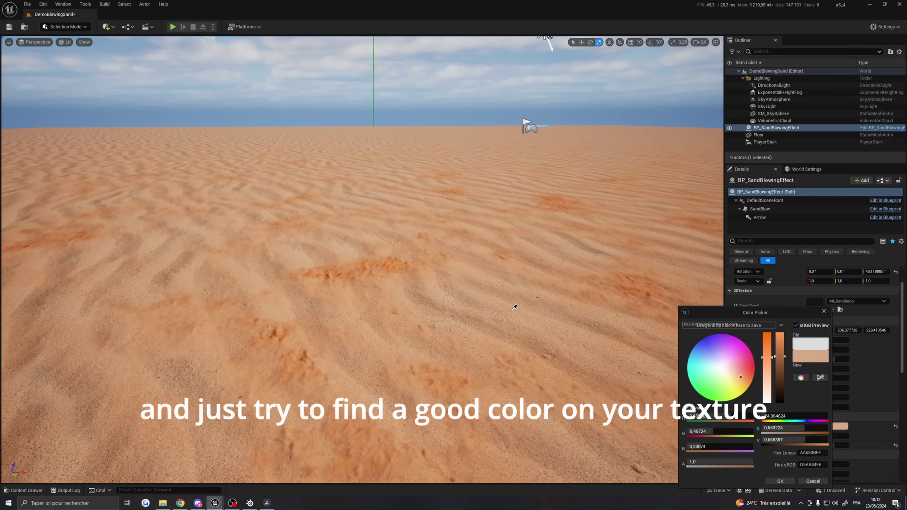
pyautogui.click(497, 300)
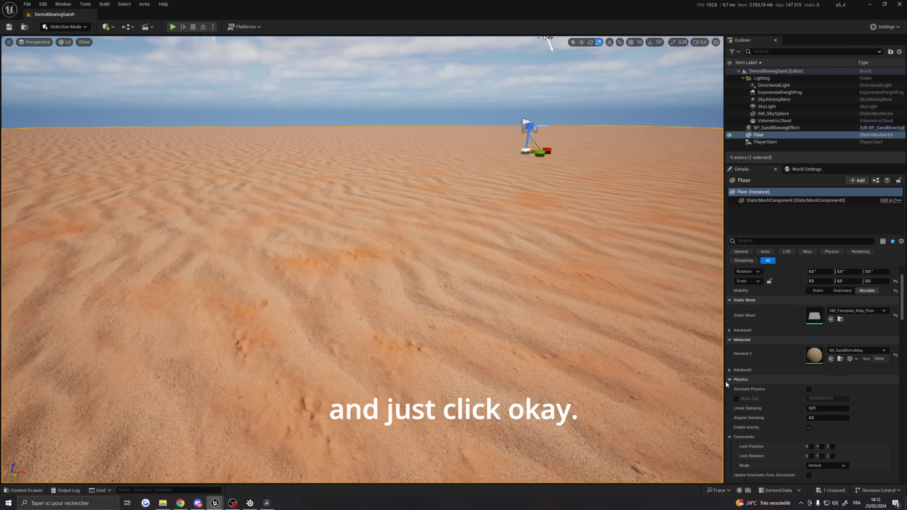
pyautogui.click(776, 128)
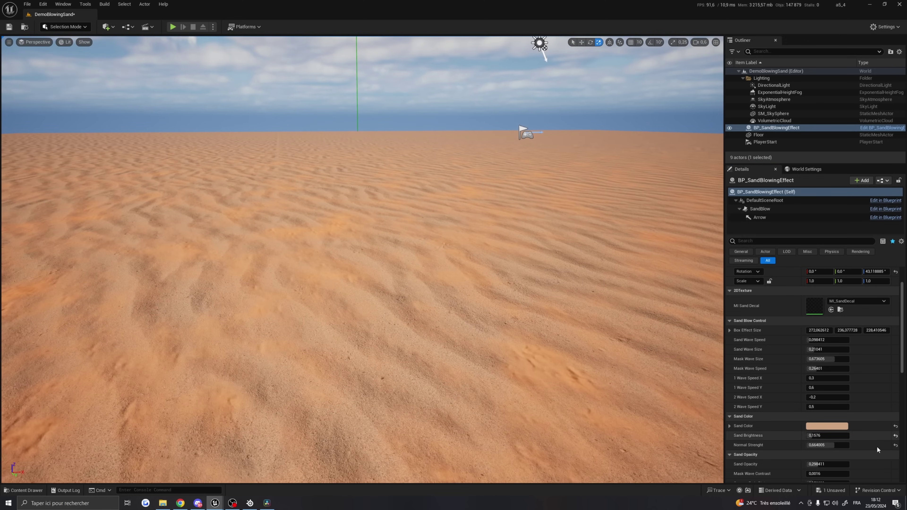
# Reset the effect's Sand Brightness and Sand Color to their default values.
pyautogui.click(896, 436)
pyautogui.click(895, 427)
# Raise the sand effect's Normal Strength to 10 and check the ripples up close.
pyautogui.moveTo(571, 303); pyautogui.dragTo(533, 311, button='right')
pyautogui.scroll(-3, 561, 320)
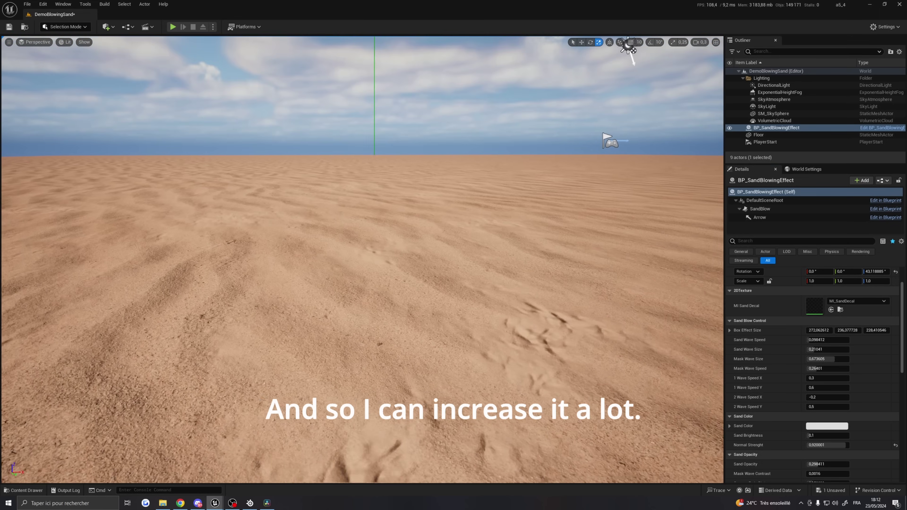
pyautogui.click(820, 444)
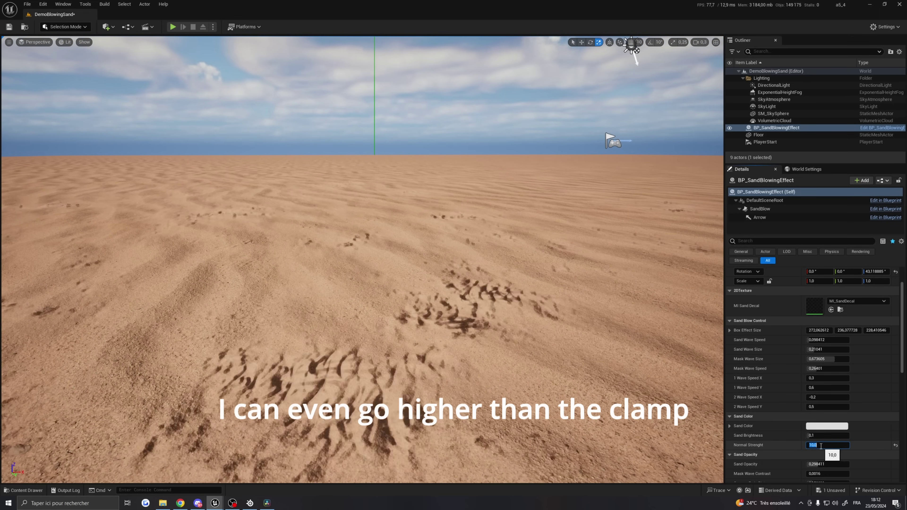
pyautogui.moveTo(380, 428); pyautogui.dragTo(399, 447, button='right')
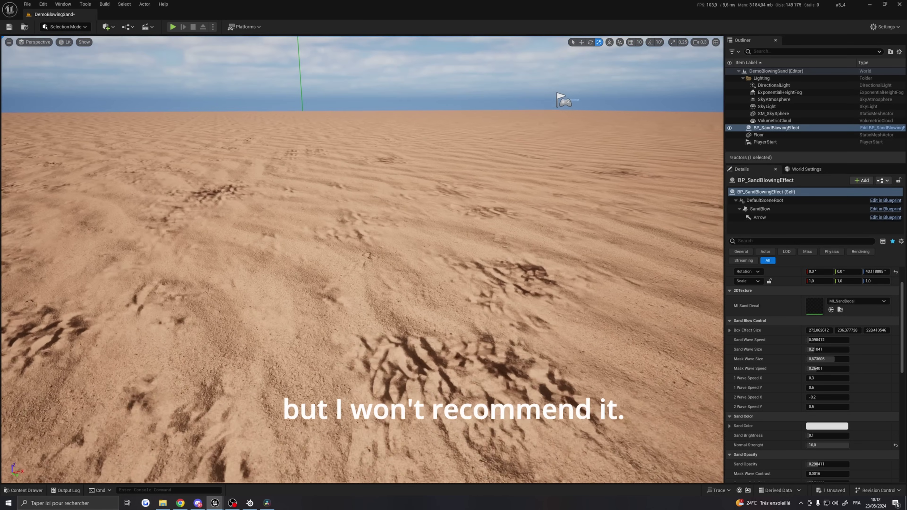
pyautogui.moveTo(378, 322)
pyautogui.mouseDown(button='right')
pyautogui.moveTo(380, 339)
pyautogui.moveTo(371, 323)
pyautogui.mouseUp(button='right')
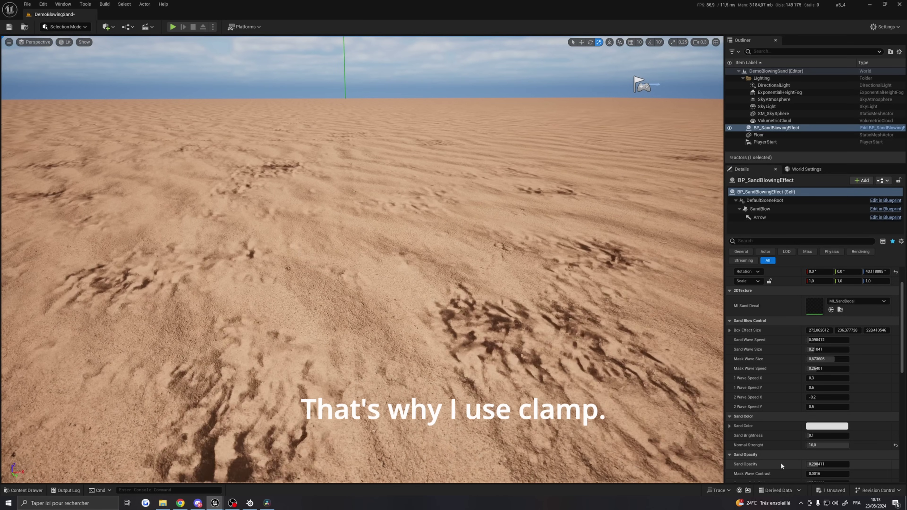
# Reset the Normal Strength of the sand effect to its default of 0.180011.
pyautogui.click(816, 445)
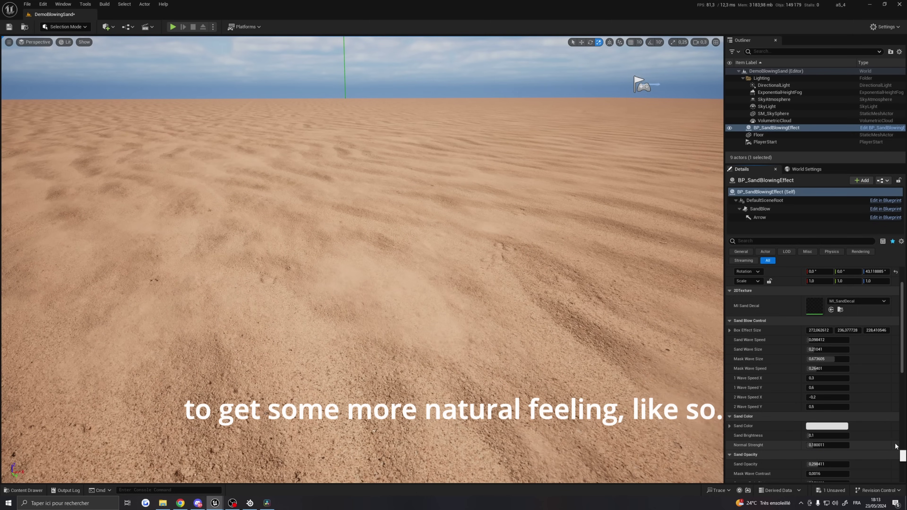
pyautogui.moveTo(359, 236)
pyautogui.mouseDown(button='right')
pyautogui.moveTo(352, 225)
pyautogui.moveTo(358, 230)
pyautogui.mouseUp(button='right')
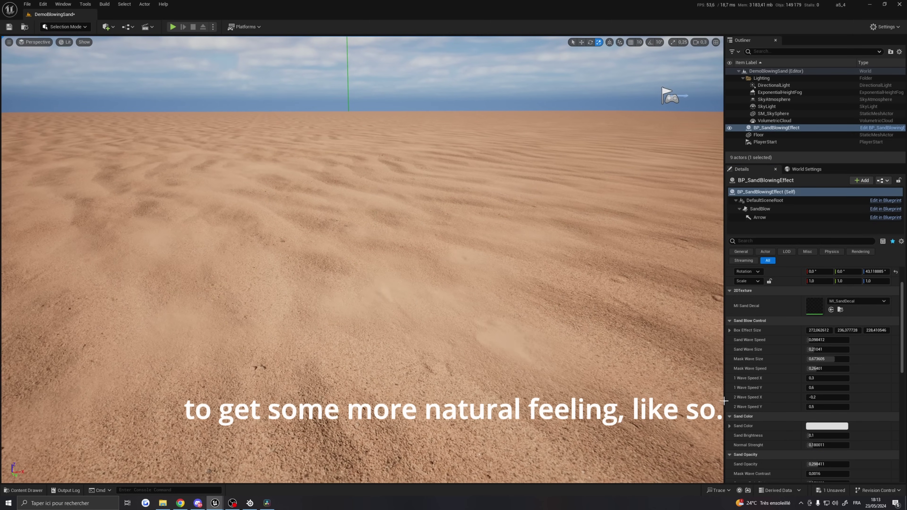
# Try a high Sand Opacity of about 0.865 on the effect and reset it to its default.
pyautogui.scroll(-4, 769, 403)
pyautogui.moveTo(671, 421)
pyautogui.mouseDown(button='right')
pyautogui.moveTo(642, 405)
pyautogui.moveTo(603, 401)
pyautogui.moveTo(673, 416)
pyautogui.moveTo(683, 430)
pyautogui.mouseUp(button='right')
pyautogui.scroll(3, 673, 416)
pyautogui.press('s')
pyautogui.moveTo(713, 397); pyautogui.dragTo(721, 402, button='right')
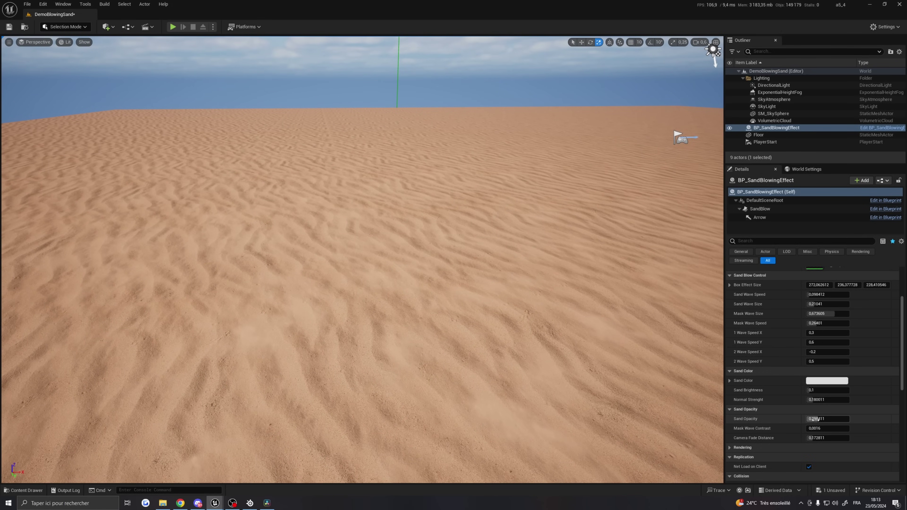
pyautogui.moveTo(443, 368)
pyautogui.mouseDown(button='right')
pyautogui.moveTo(495, 386)
pyautogui.moveTo(473, 366)
pyautogui.moveTo(441, 372)
pyautogui.mouseUp(button='right')
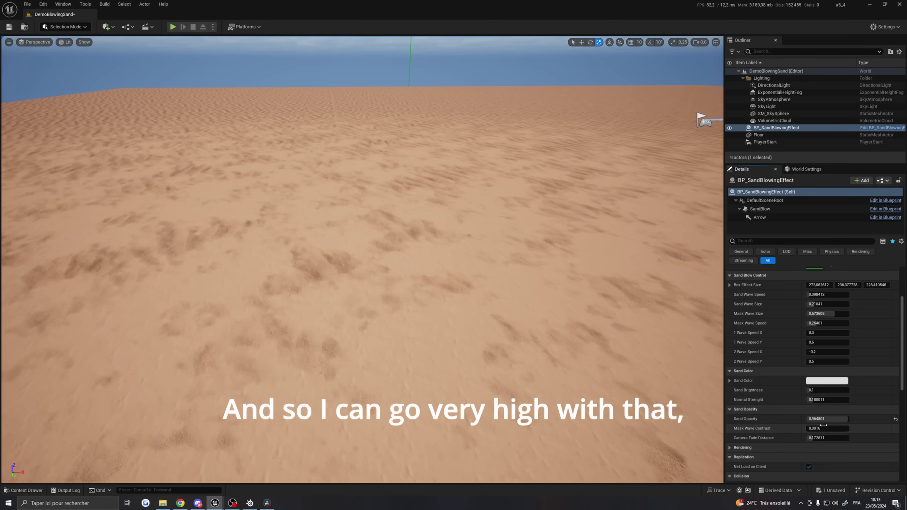
pyautogui.moveTo(670, 373); pyautogui.dragTo(714, 407, button='right')
pyautogui.press('w')
pyautogui.click(895, 419)
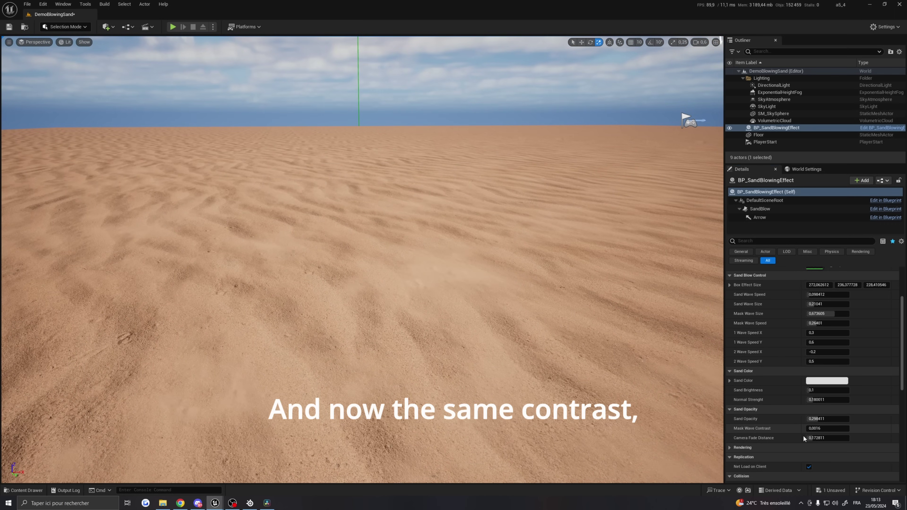
# Set the effect's Sand Brightness and Mask Wave Contrast both to 0.
pyautogui.moveTo(830, 391); pyautogui.dragTo(808, 391)
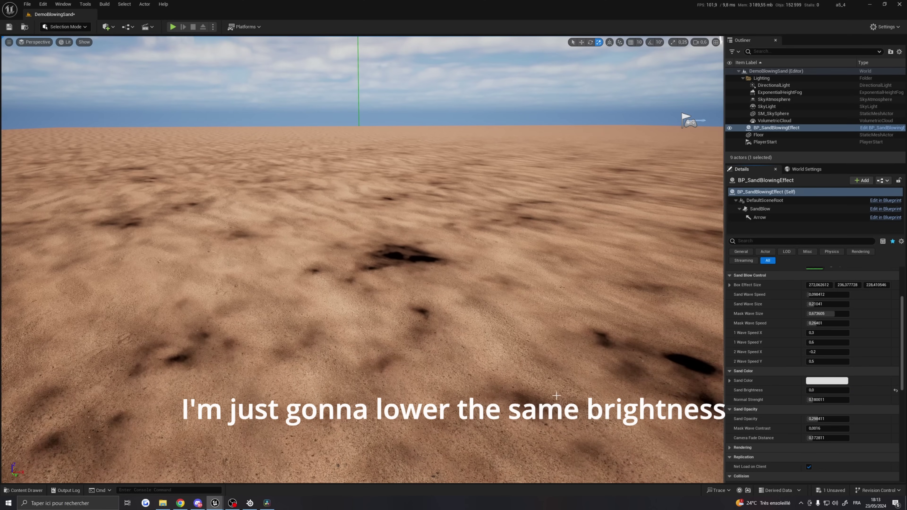
pyautogui.moveTo(700, 418); pyautogui.dragTo(693, 414, button='right')
pyautogui.press('s')
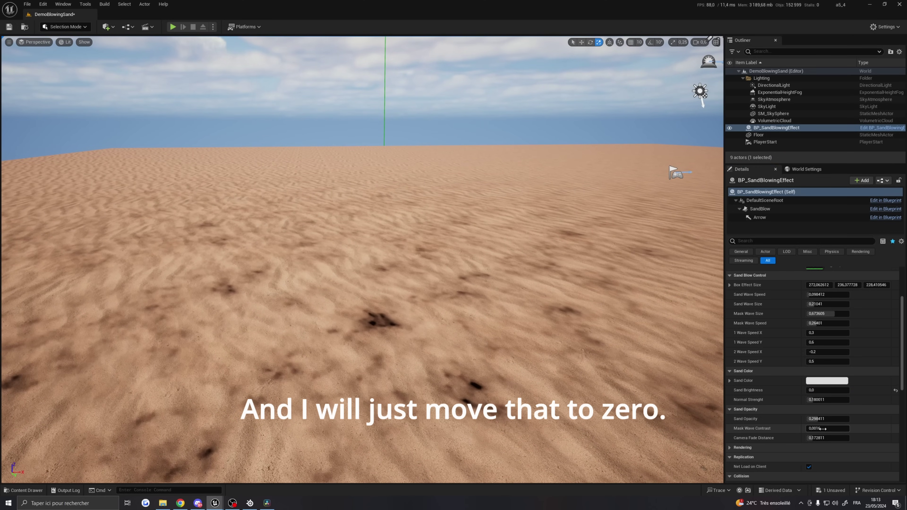
pyautogui.moveTo(693, 414); pyautogui.dragTo(684, 461, button='right')
pyautogui.moveTo(714, 429)
pyautogui.mouseDown(button='right')
pyautogui.moveTo(714, 409)
pyautogui.moveTo(714, 419)
pyautogui.mouseUp(button='right')
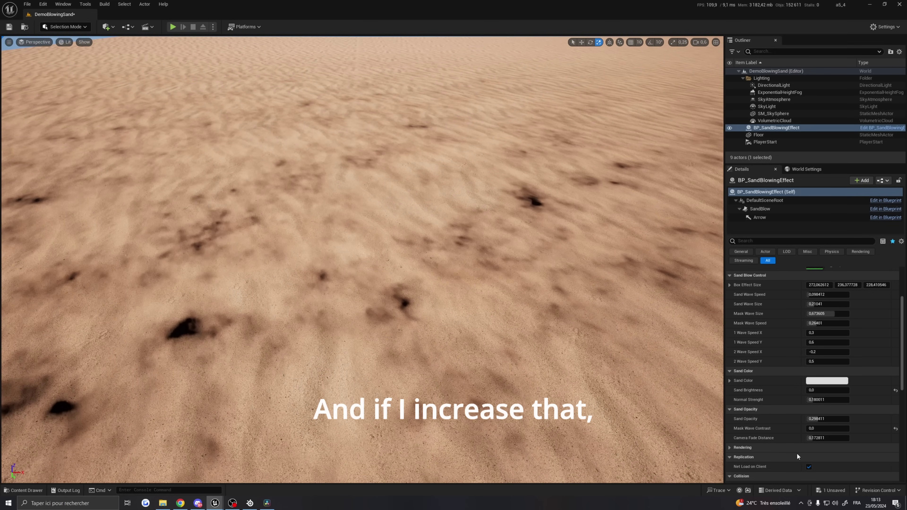
# Try a Mask Wave Contrast of 0.0288 and reset it to its default value.
pyautogui.moveTo(814, 429); pyautogui.dragTo(818, 429)
pyautogui.moveTo(505, 405); pyautogui.dragTo(505, 379, button='right')
pyautogui.moveTo(711, 429); pyautogui.dragTo(670, 418, button='right')
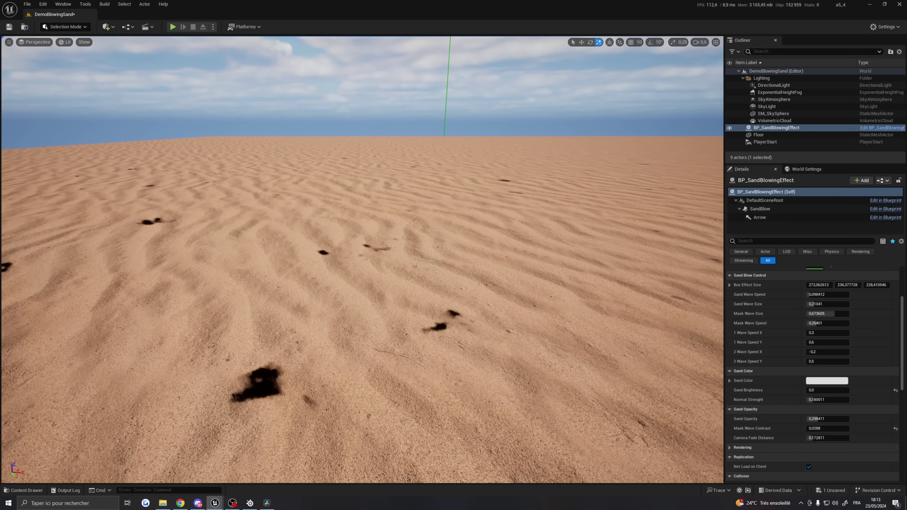
pyautogui.moveTo(670, 418); pyautogui.dragTo(675, 436, button='right')
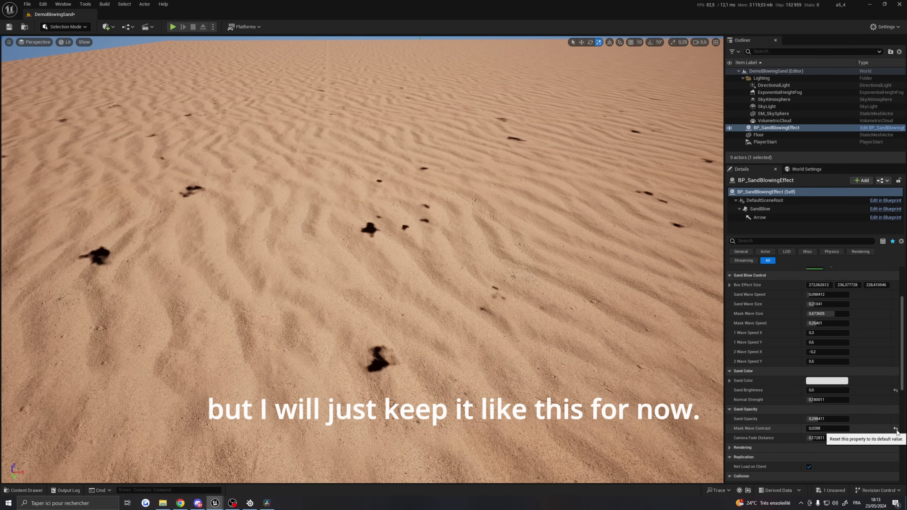
pyautogui.click(896, 430)
# Increase the effect's Camera Fade Distance to about 0.607 and check its reach from far above the floor.
pyautogui.moveTo(517, 434); pyautogui.dragTo(518, 420, button='right')
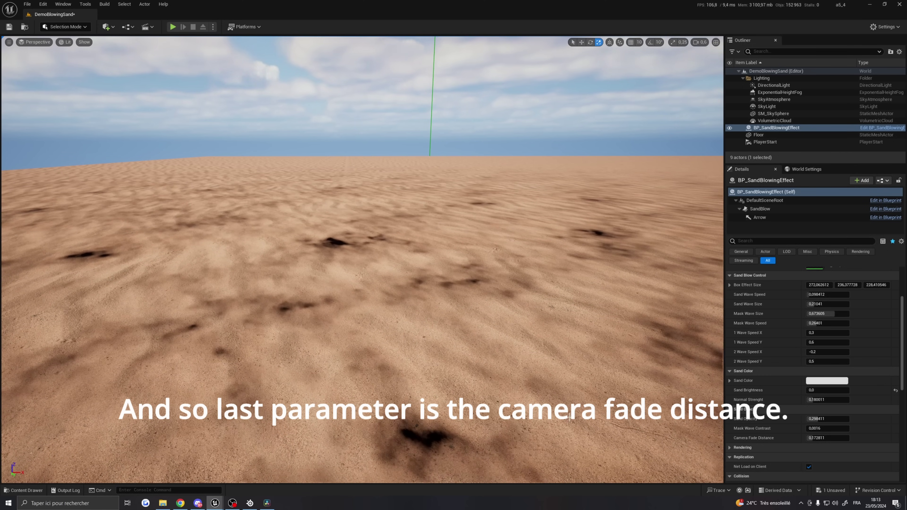
pyautogui.moveTo(580, 421); pyautogui.dragTo(568, 417, button='right')
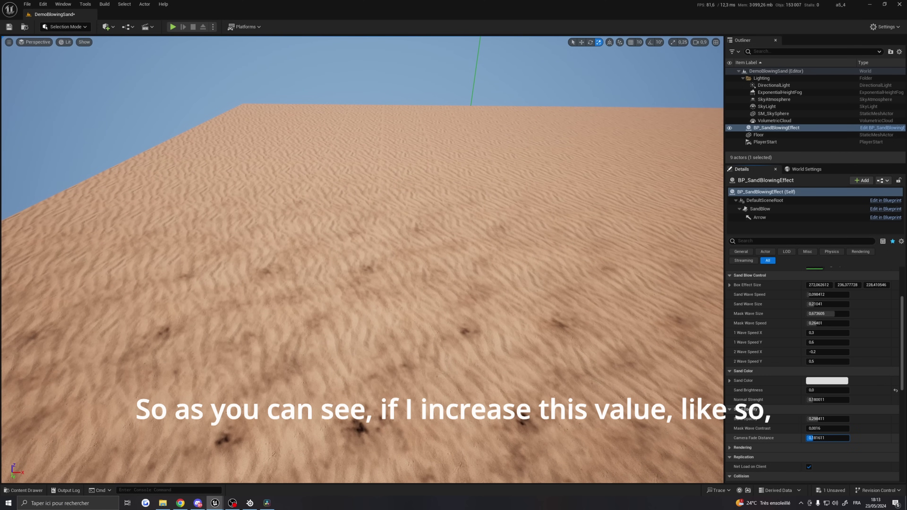
pyautogui.moveTo(810, 438); pyautogui.dragTo(827, 438)
pyautogui.press('s')
pyautogui.moveTo(363, 260); pyautogui.dragTo(343, 294, button='right')
pyautogui.scroll(5, 362, 286)
pyautogui.press('w')
pyautogui.press('s')
pyautogui.press('q')
pyautogui.press('e')
pyautogui.press('w')
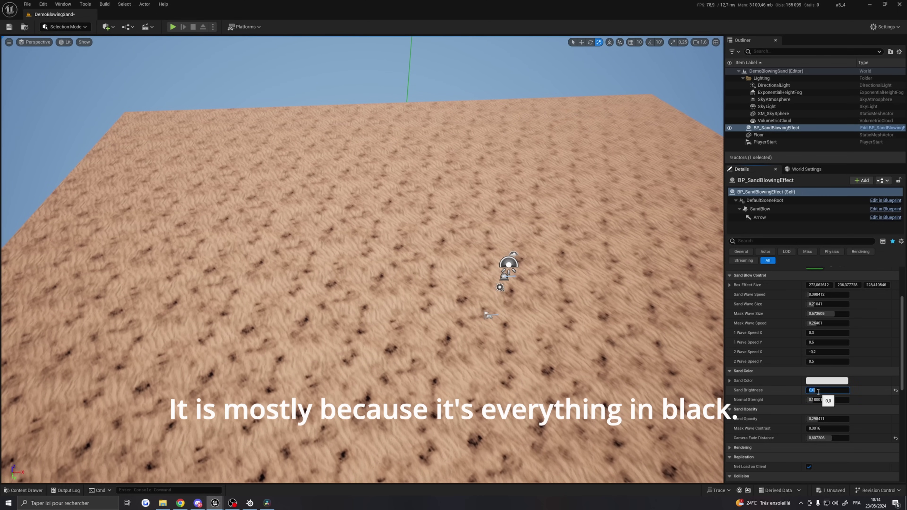
# Restore the Sand Brightness of the effect to 0.1.
pyautogui.write('0,1')
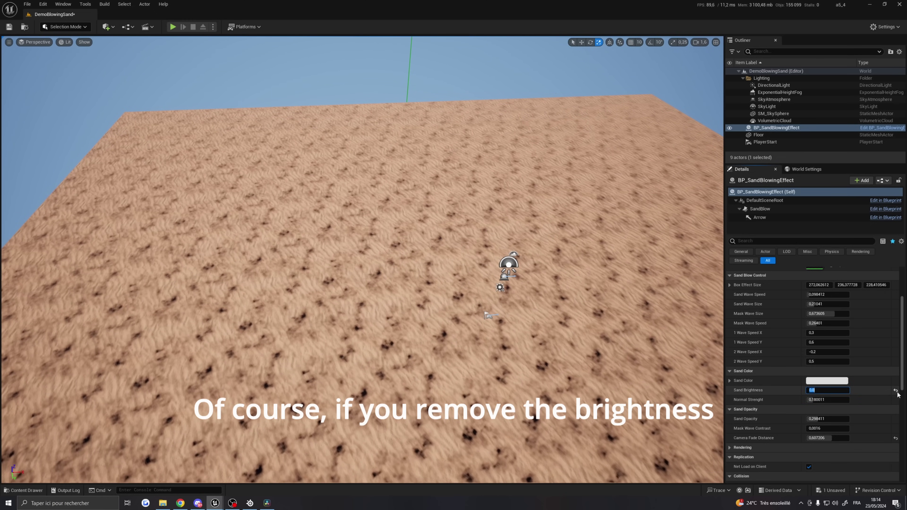
pyautogui.press('Return')
# Examine the light blowing sand across the floor from a distance and close to the ground.
pyautogui.press('w')
pyautogui.moveTo(362, 260); pyautogui.dragTo(345, 270, button='right')
pyautogui.press('w')
pyautogui.press('s')
pyautogui.press('s')
pyautogui.press('w')
pyautogui.moveTo(678, 304); pyautogui.dragTo(642, 308, button='right')
pyautogui.press('w')
pyautogui.scroll(-4, 650, 324)
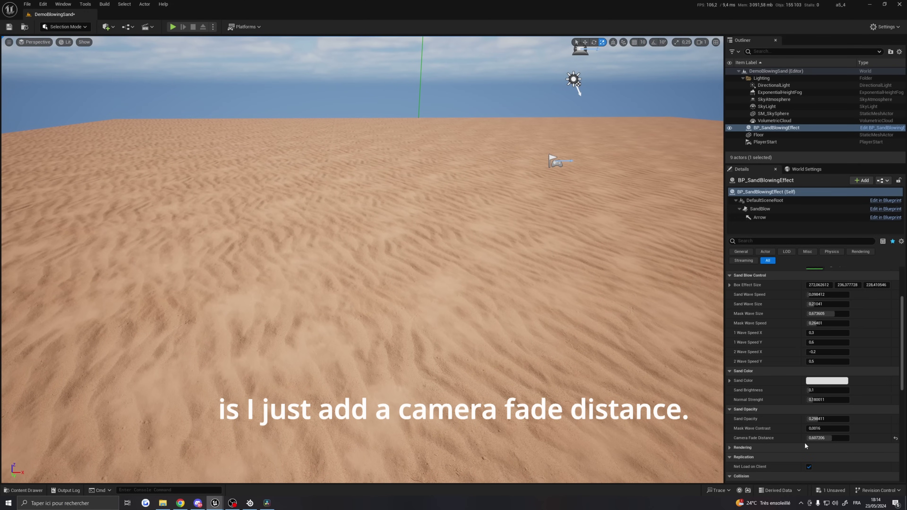
pyautogui.moveTo(508, 387); pyautogui.dragTo(512, 386, button='right')
pyautogui.press('s')
# Lower the Sand Brightness to 0 so the sand patches are drawn in black.
pyautogui.moveTo(823, 391); pyautogui.dragTo(811, 391)
pyautogui.press('s')
pyautogui.moveTo(678, 411); pyautogui.dragTo(679, 411, button='right')
pyautogui.press('a')
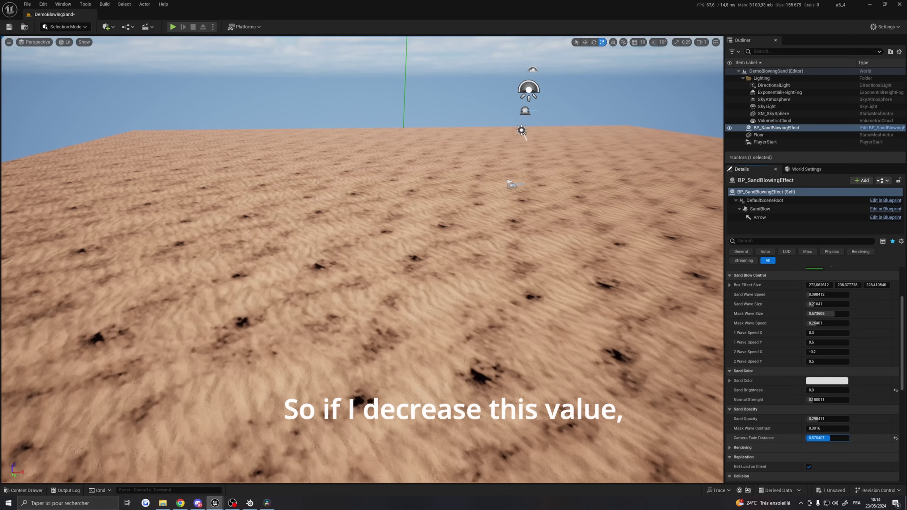
# Decrease the Camera Fade Distance to about 0.215, check the fade range, and reset it to its default.
pyautogui.moveTo(824, 438); pyautogui.dragTo(818, 438)
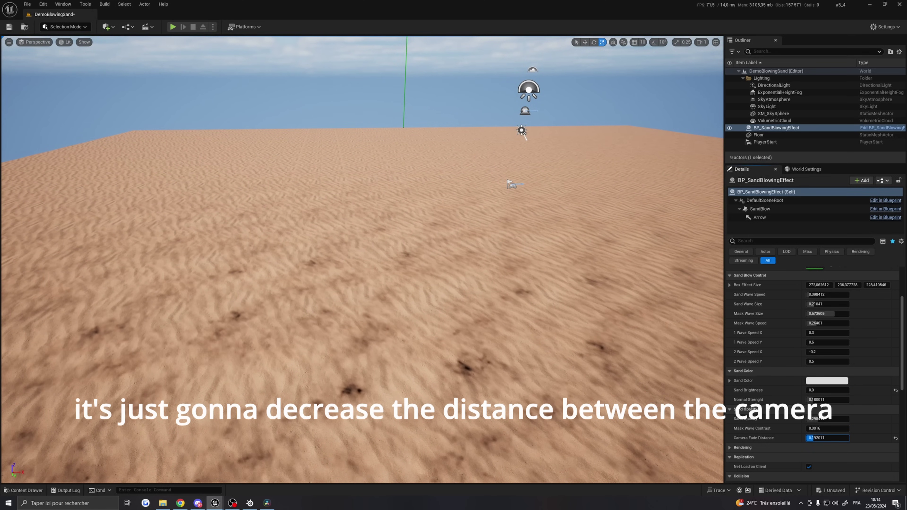
pyautogui.moveTo(592, 392); pyautogui.dragTo(587, 384, button='right')
pyautogui.press('e')
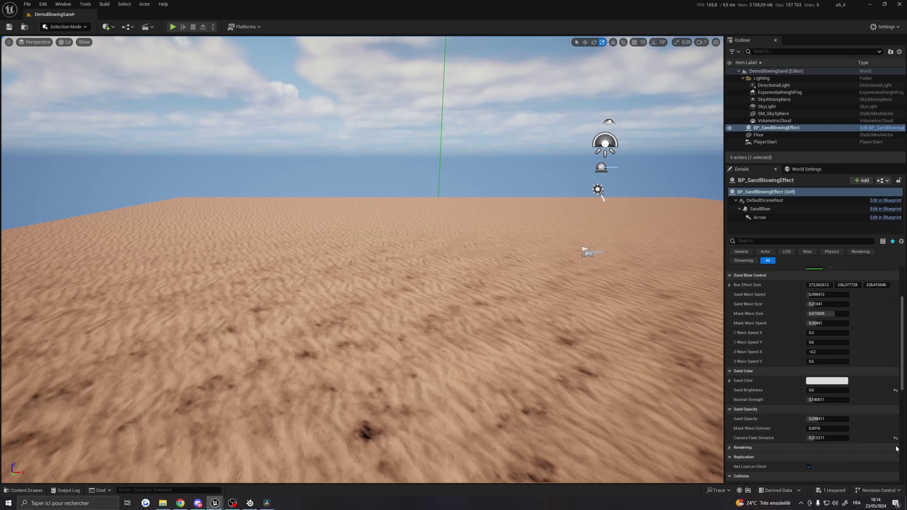
pyautogui.click(896, 438)
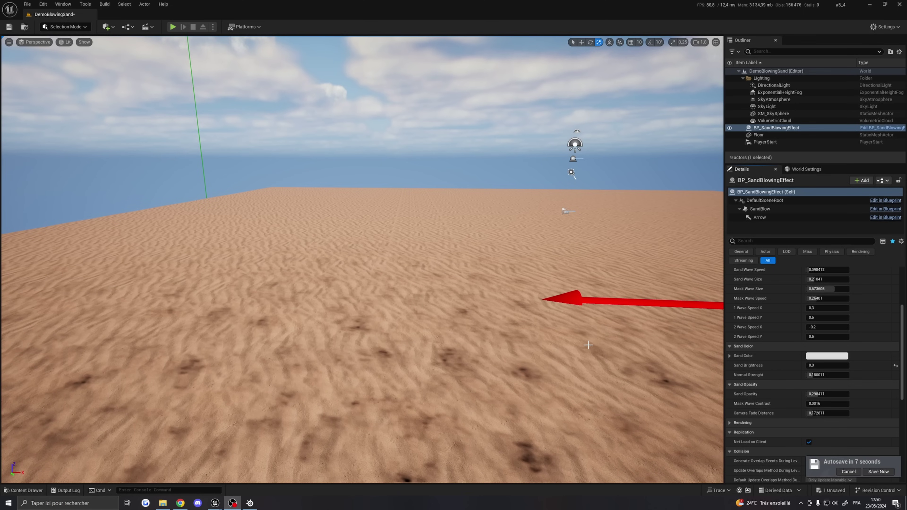
# Place the huge sandstone cliff mesh vmhjbat from the Megascans 3D_Assets folder onto the sand floor.
pyautogui.moveTo(588, 345); pyautogui.dragTo(709, 304, button='right')
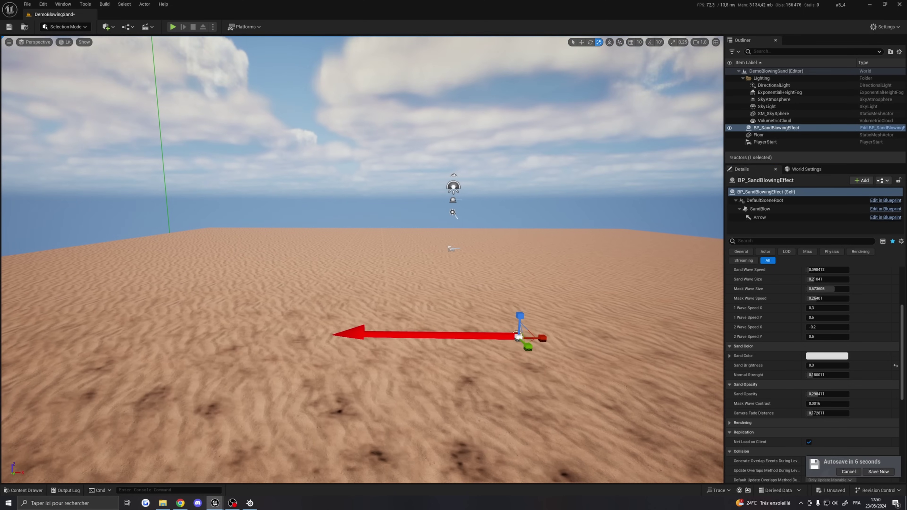
pyautogui.click(24, 490)
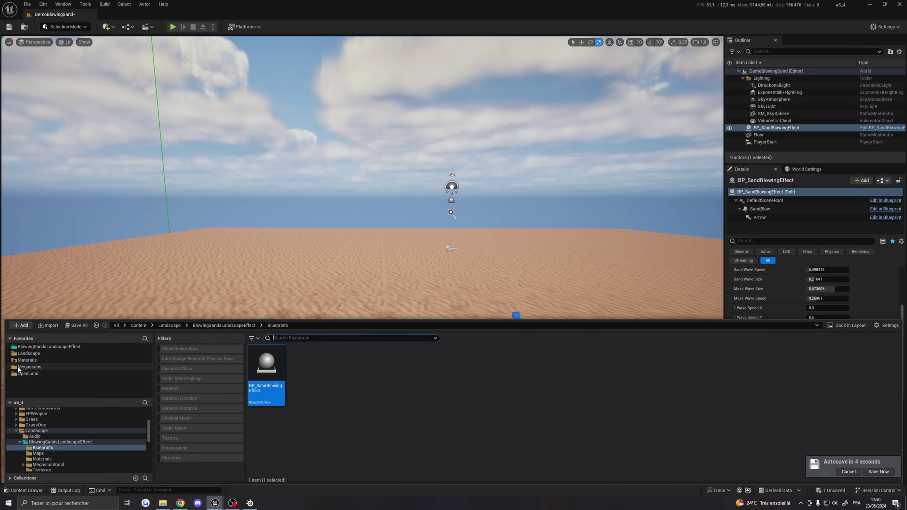
pyautogui.doubleClick(270, 374)
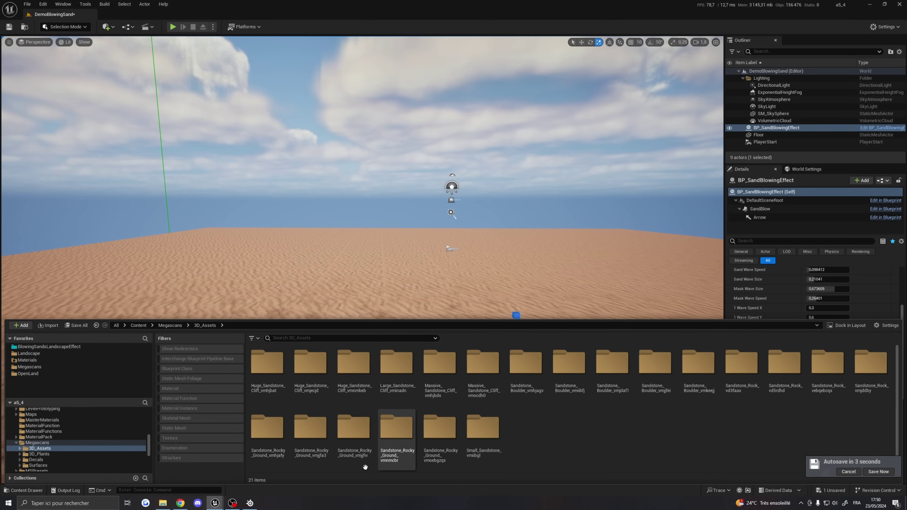
pyautogui.doubleClick(271, 382)
pyautogui.moveTo(301, 392); pyautogui.dragTo(414, 300)
# Examine the cliff's surface near the ground for black sand patches projected onto it.
pyautogui.press('w')
pyautogui.moveTo(414, 300)
pyautogui.mouseDown(button='right')
pyautogui.moveTo(417, 290)
pyautogui.moveTo(396, 303)
pyautogui.moveTo(419, 301)
pyautogui.mouseUp(button='right')
pyautogui.press('s')
pyautogui.press('w')
pyautogui.press('e')
pyautogui.press('e')
pyautogui.press('q')
pyautogui.scroll(-4, 418, 291)
pyautogui.press('d')
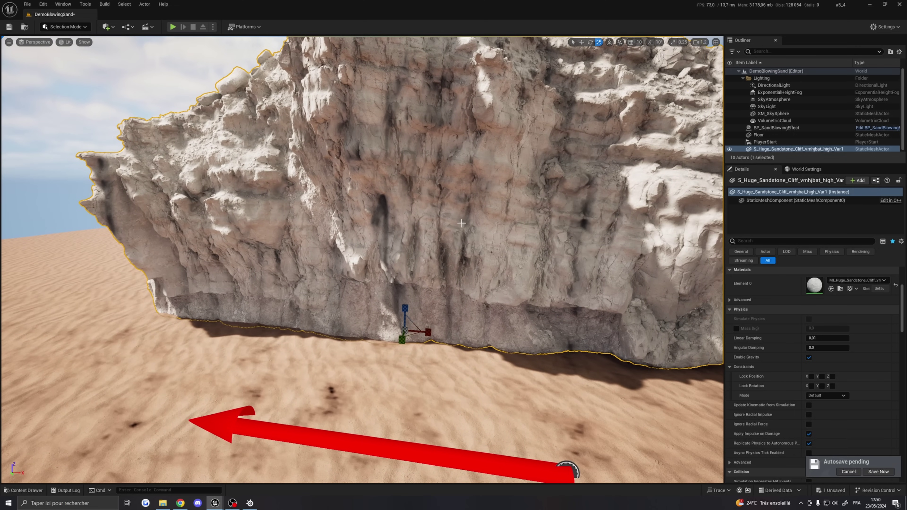
pyautogui.moveTo(454, 267); pyautogui.dragTo(477, 255, button='right')
pyautogui.press('w')
pyautogui.press('s')
pyautogui.press('s')
pyautogui.press('w')
pyautogui.press('a')
pyautogui.press('d')
pyautogui.press('a')
# Filter the cliff's properties by "dec", turn off Receives Decals, and check the rock face up close.
pyautogui.moveTo(626, 480); pyautogui.dragTo(561, 392, button='middle')
pyautogui.click(749, 242)
pyautogui.write('dec')
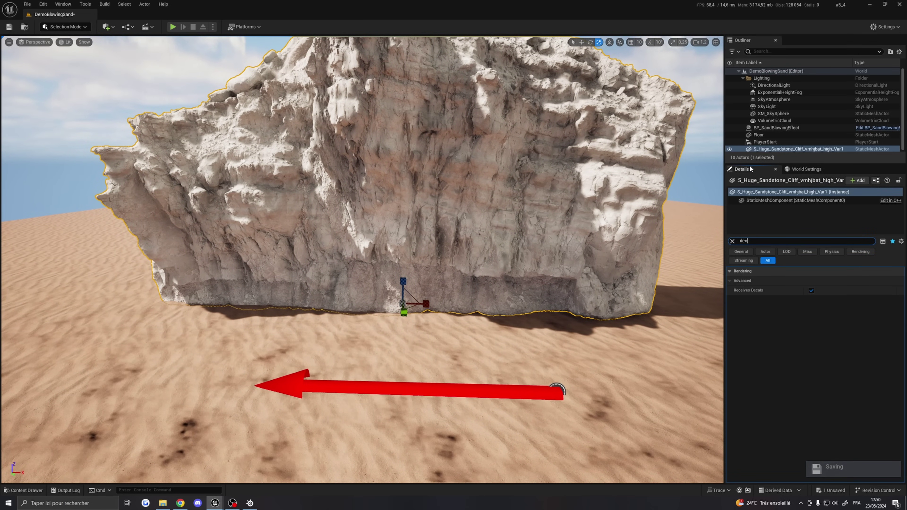
pyautogui.click(810, 291)
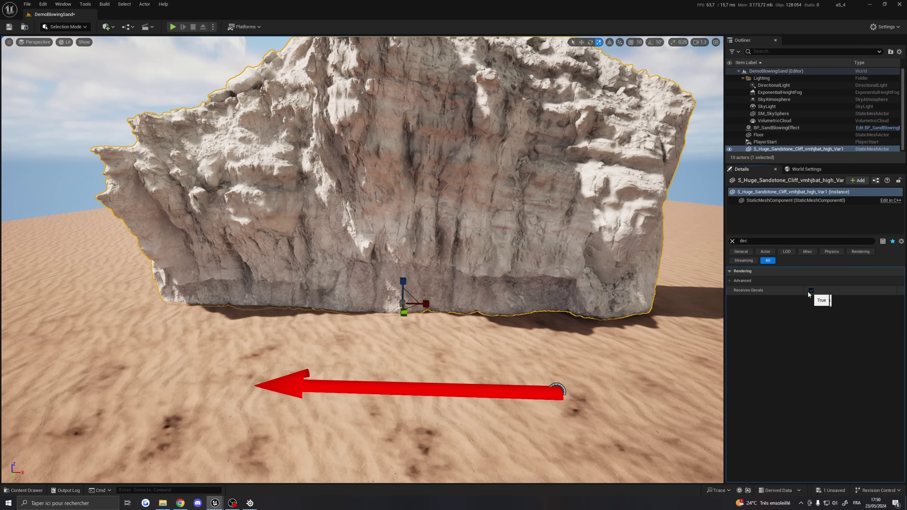
pyautogui.press('s')
pyautogui.moveTo(597, 299); pyautogui.dragTo(567, 314, button='right')
pyautogui.press('w')
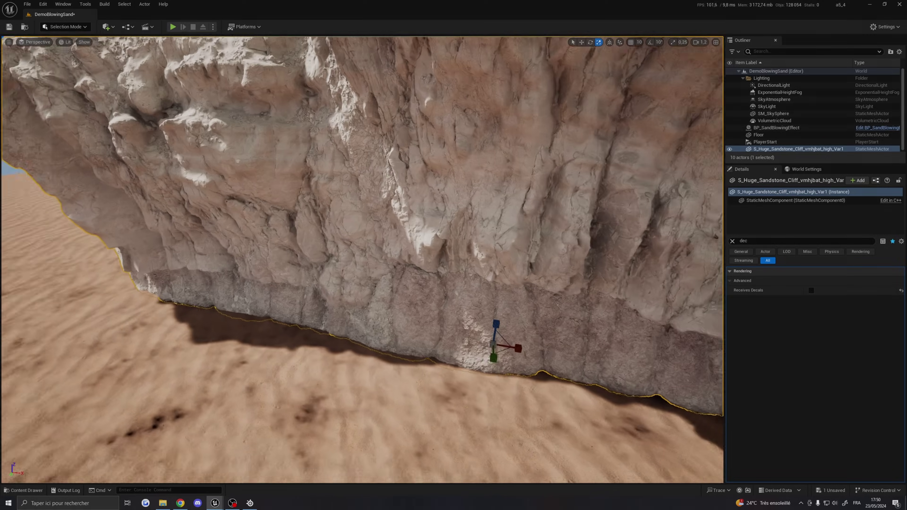